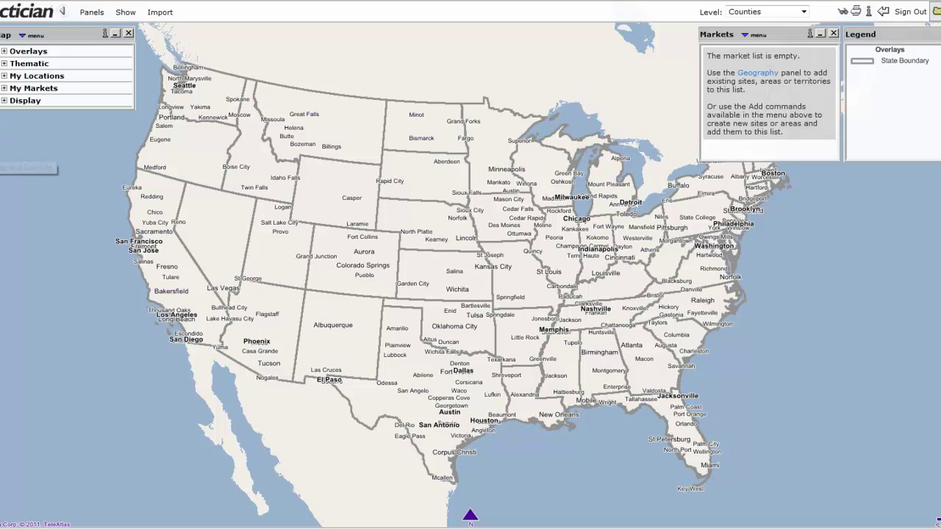
Step: Zoom the map from the whole United States in to Florida at the Counties level
drag(584, 369, 762, 497)
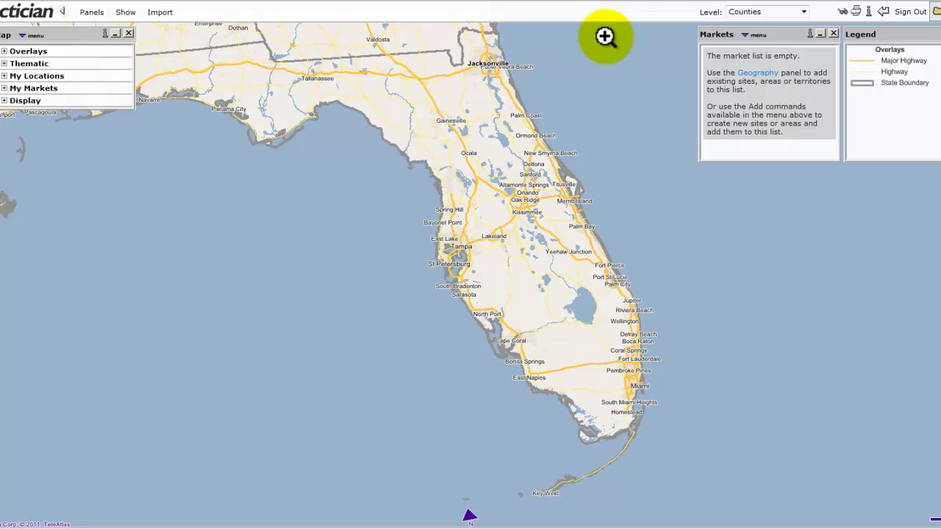
click(757, 35)
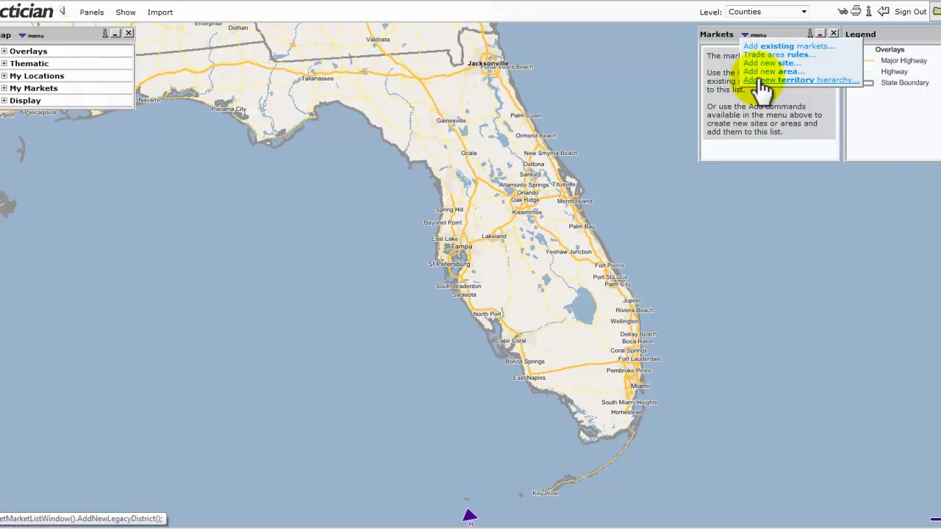
Step: Start a new territory hierarchy on the Counties geography named 'Florida'
click(765, 81)
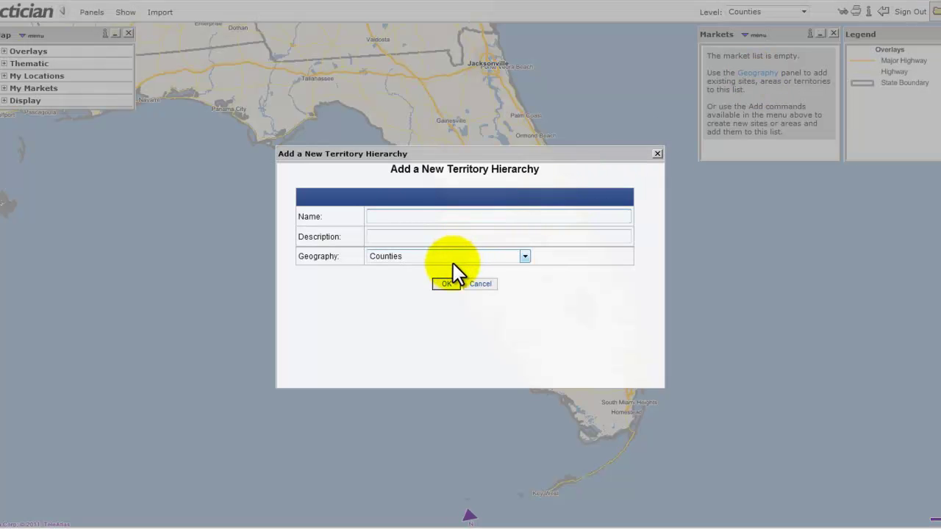
click(404, 259)
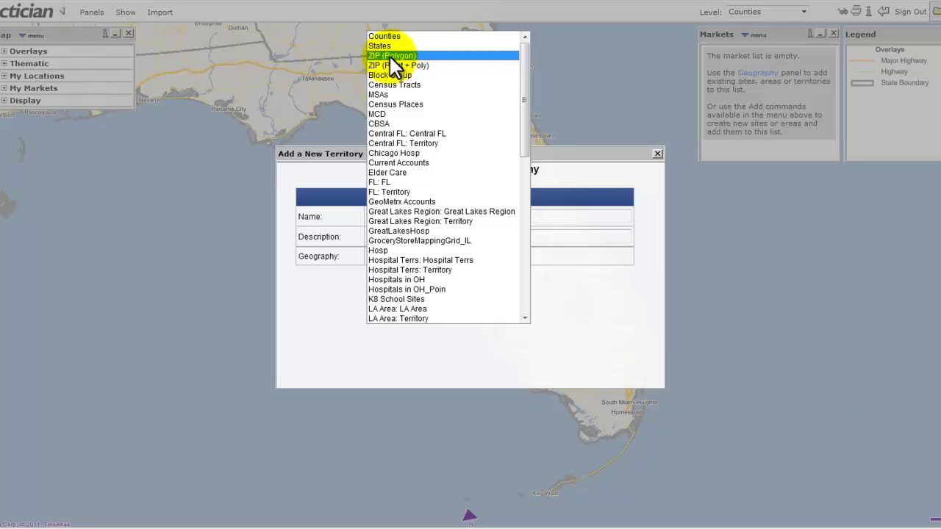
click(383, 36)
click(391, 216)
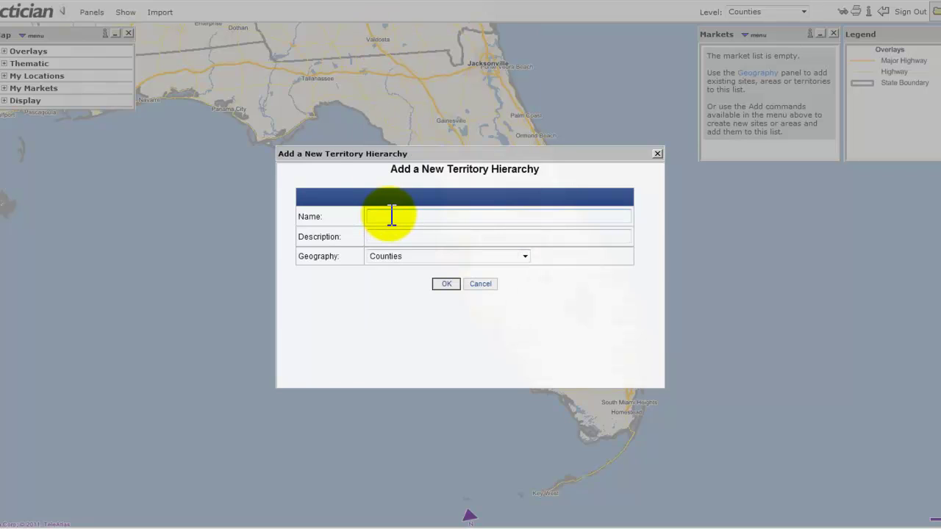
text(Florida)
Step: Create the Florida hierarchy and continue to the county map to edit it
click(442, 285)
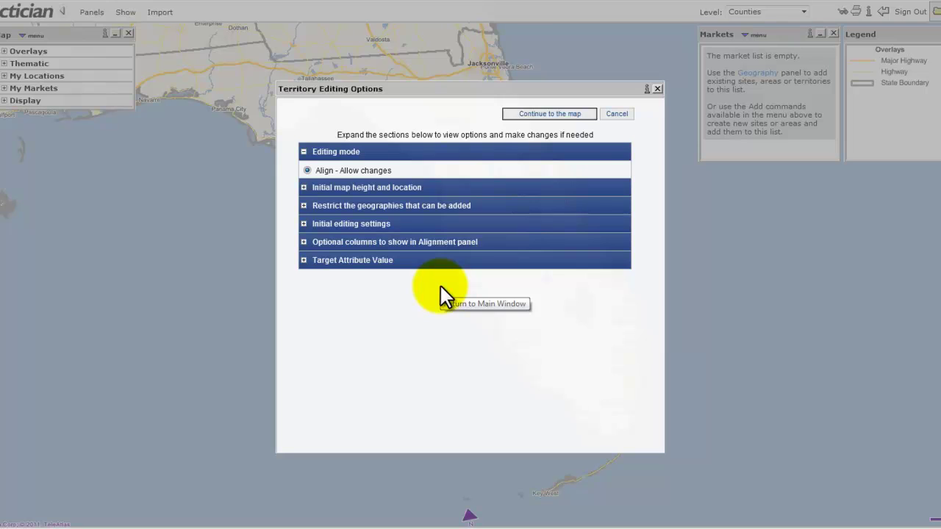
click(539, 124)
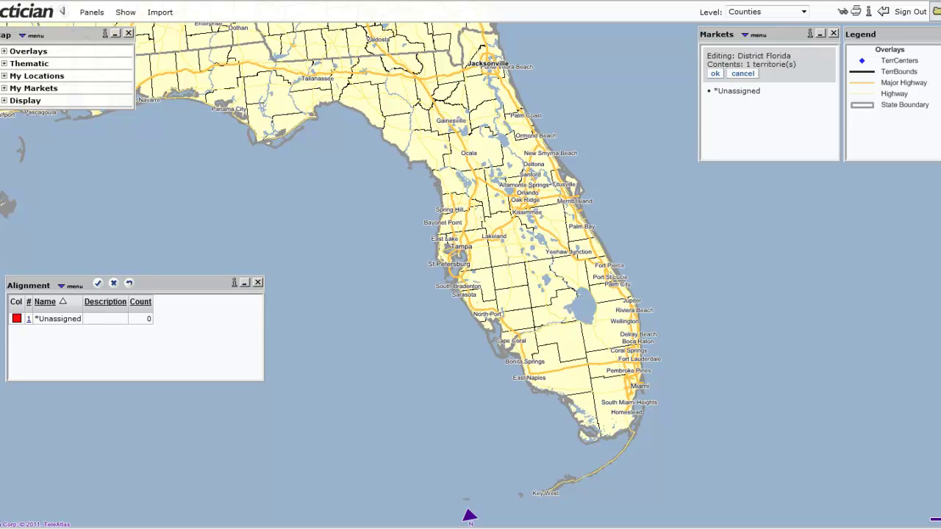
Step: Create 'Territory 1' in the Alignment list with Add new territory
click(74, 286)
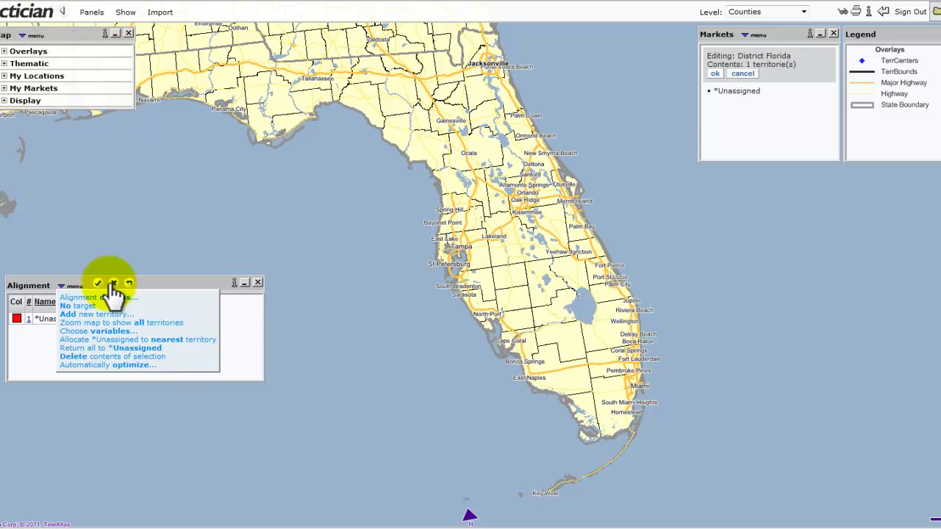
click(75, 286)
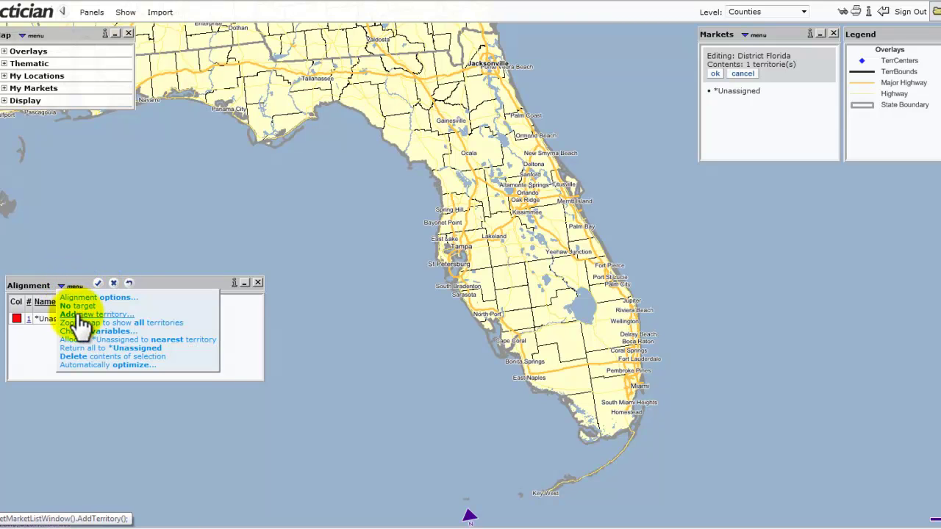
click(78, 315)
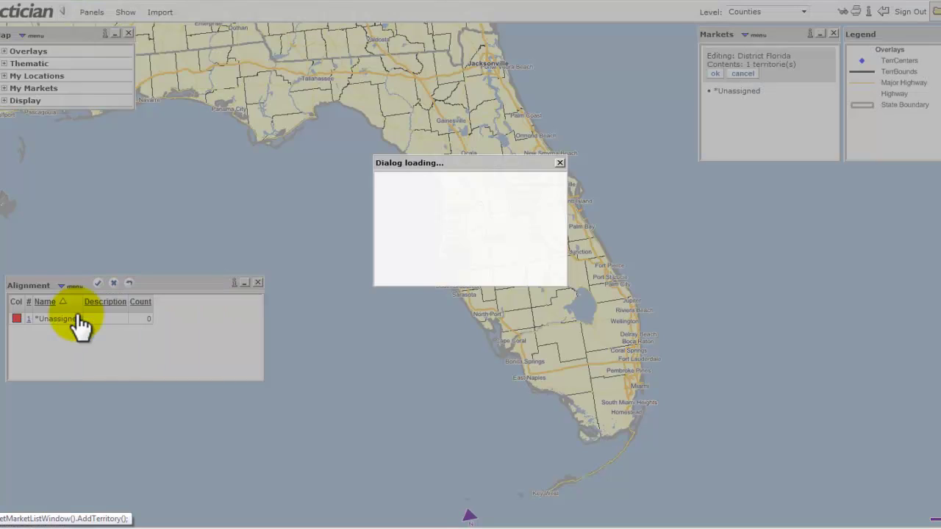
text(Territory 1)
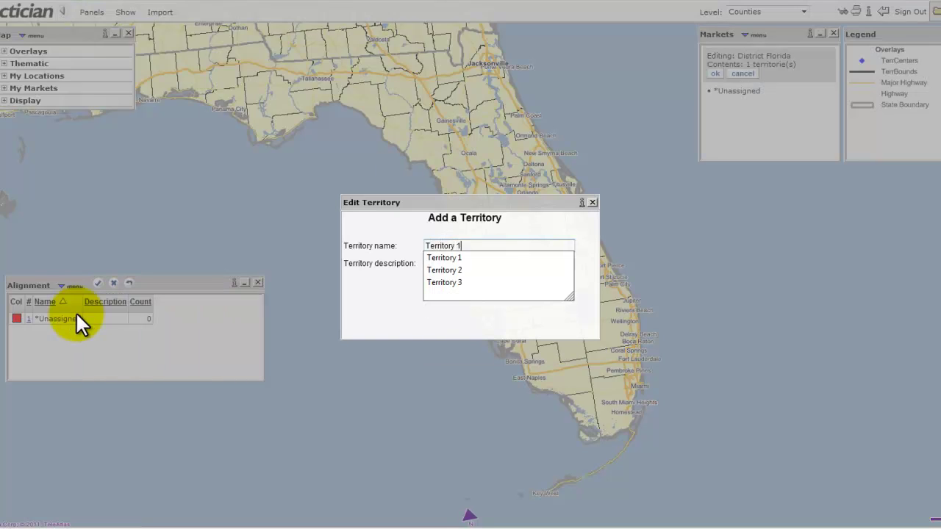
key(Escape)
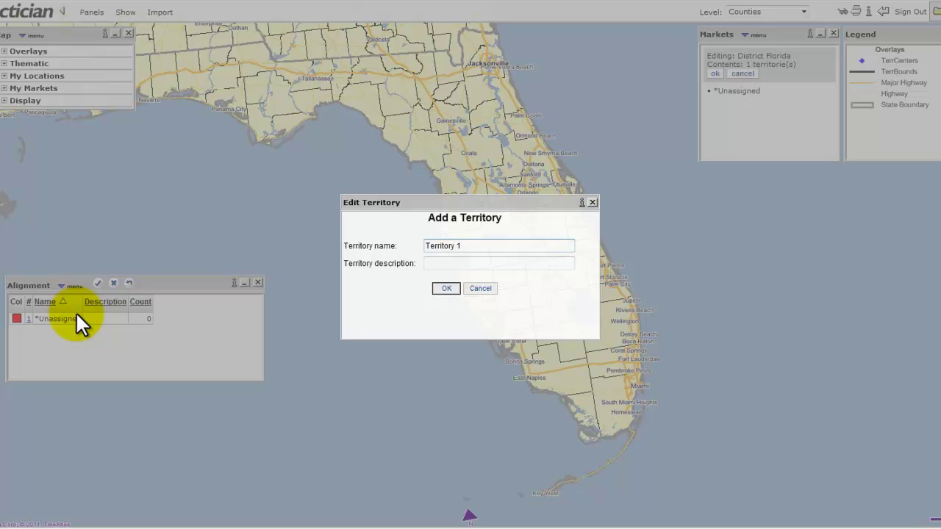
click(448, 289)
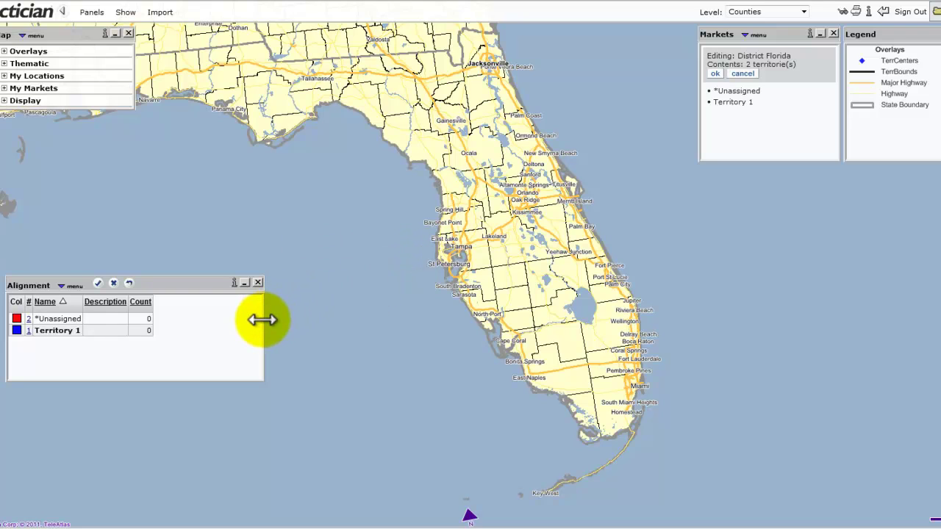
Step: Widen the Alignment table and add Population (2011) as the first tracked variable
drag(260, 319, 316, 321)
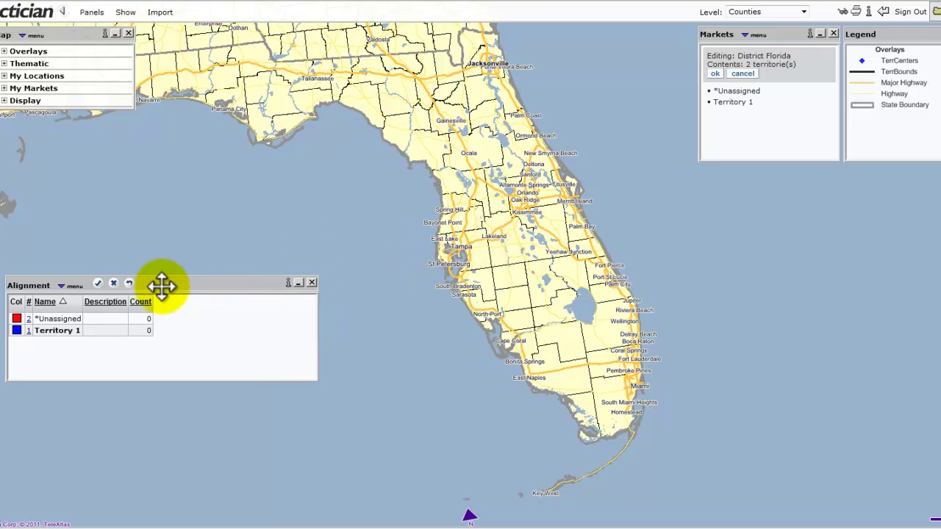
click(76, 289)
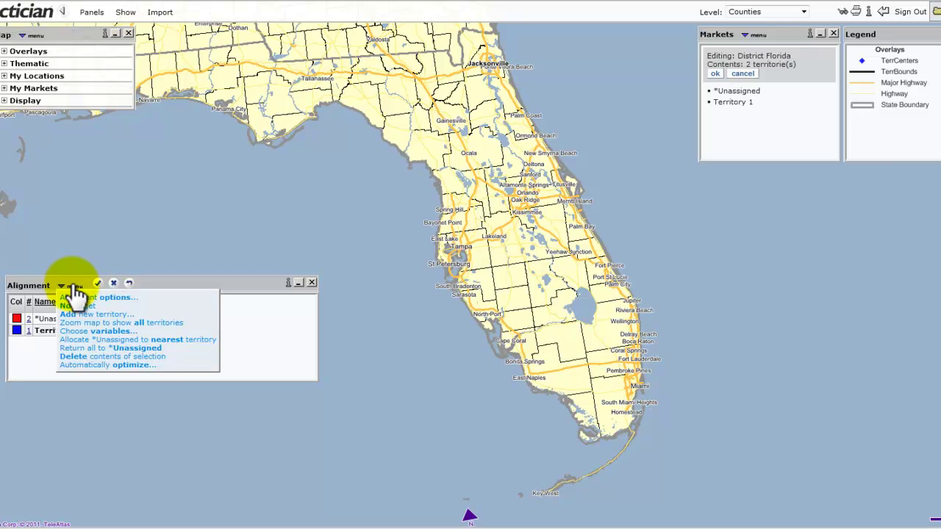
click(89, 332)
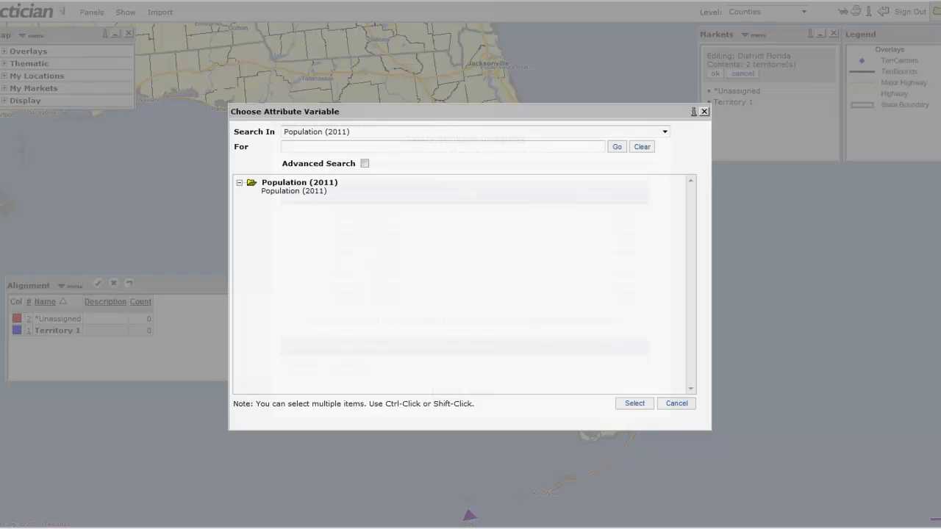
click(287, 191)
click(635, 402)
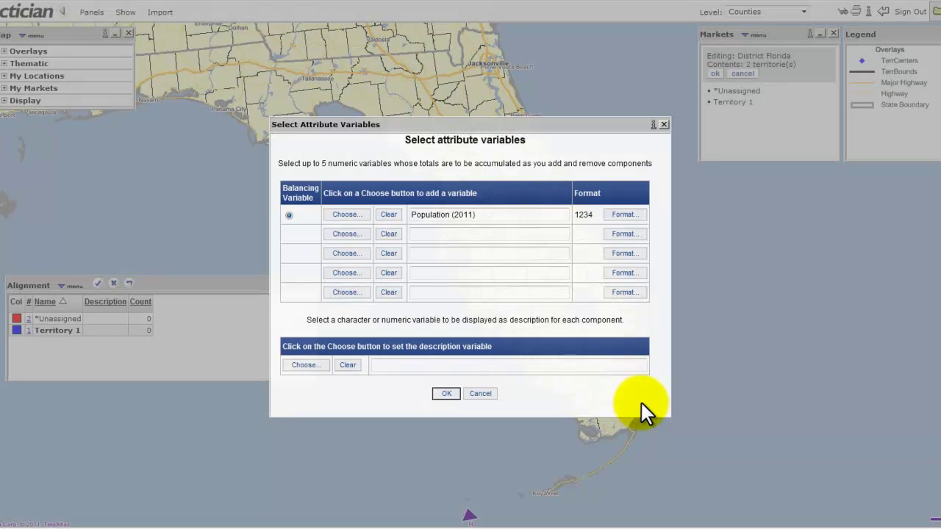
Step: Add Total Establishments from Business: Summary Counts as the second variable
click(350, 245)
click(665, 131)
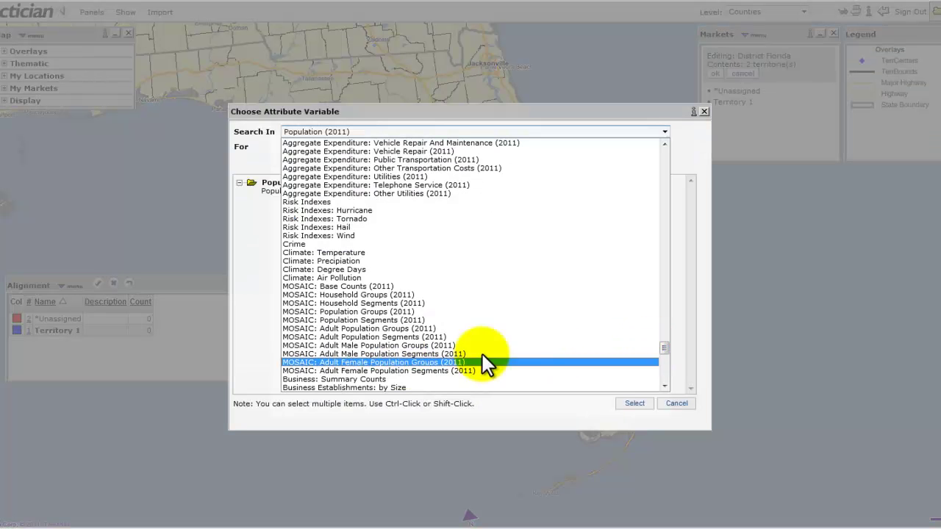
scroll(500, 360, down, 1)
click(361, 355)
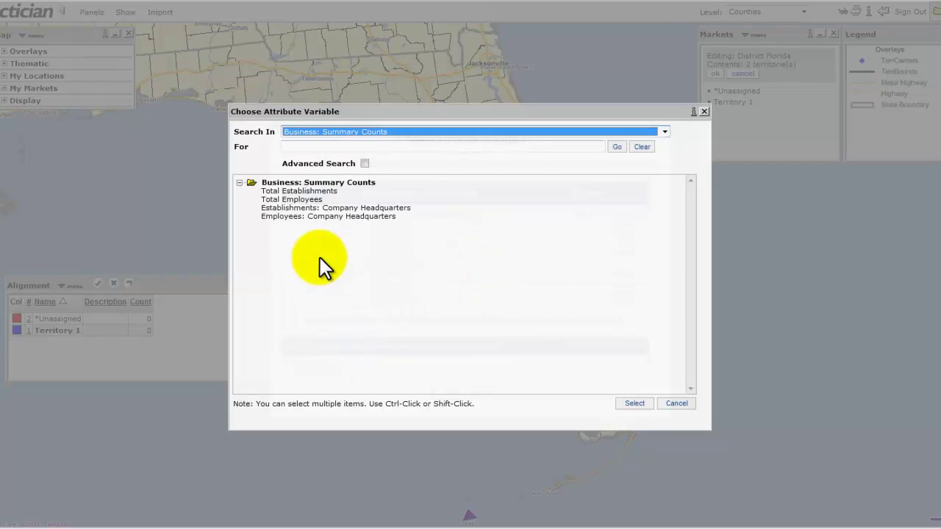
click(286, 191)
click(631, 404)
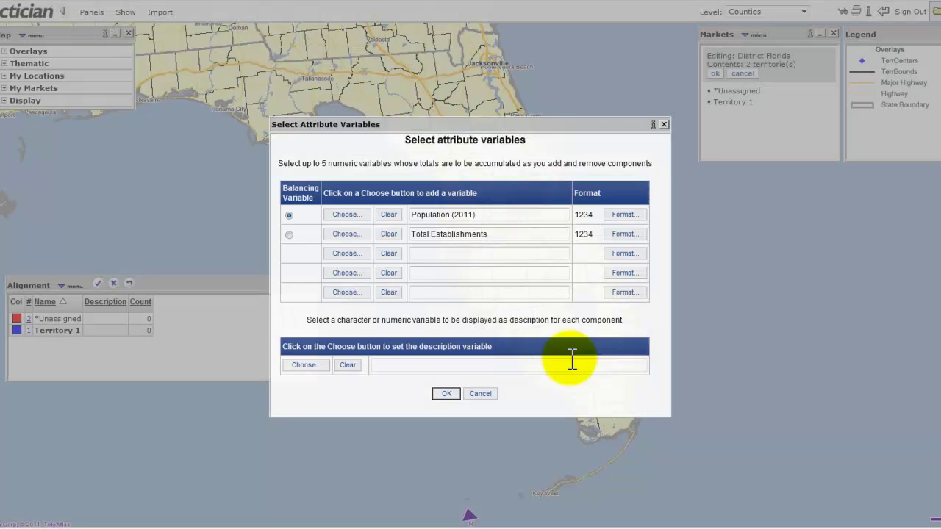
Step: Add Population Age 65+ (2011) as the third variable and apply the choices
click(346, 253)
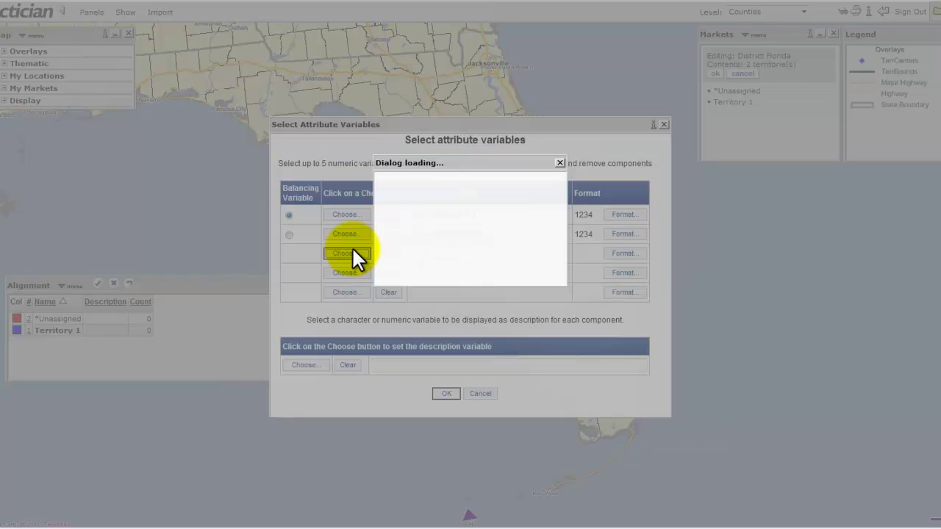
click(585, 133)
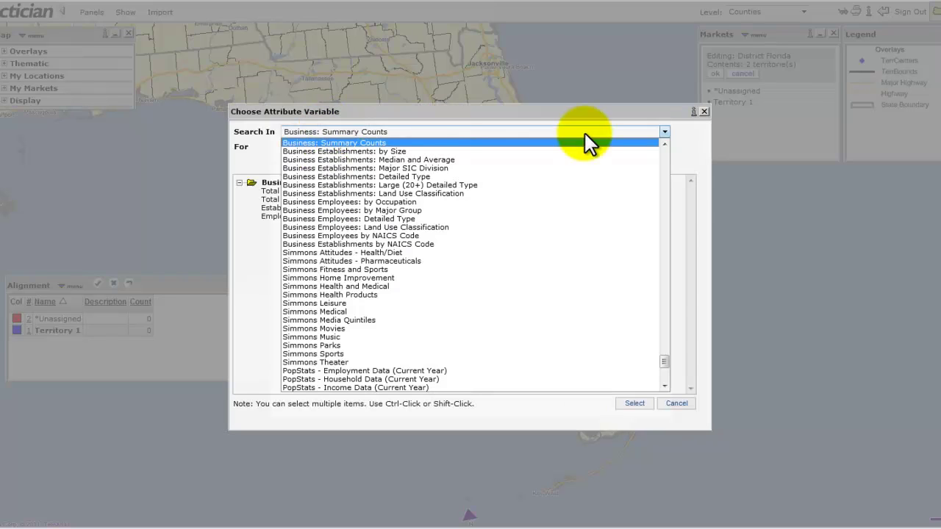
drag(663, 361, 667, 141)
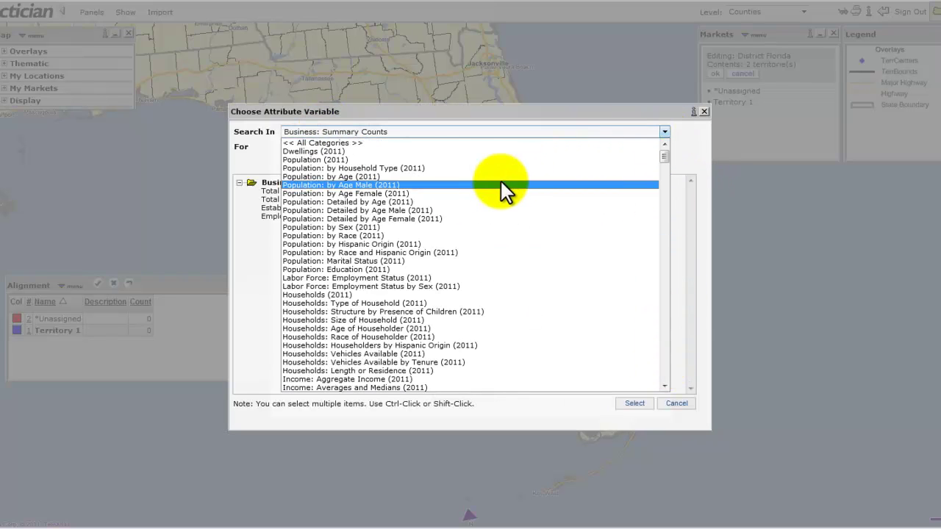
click(350, 177)
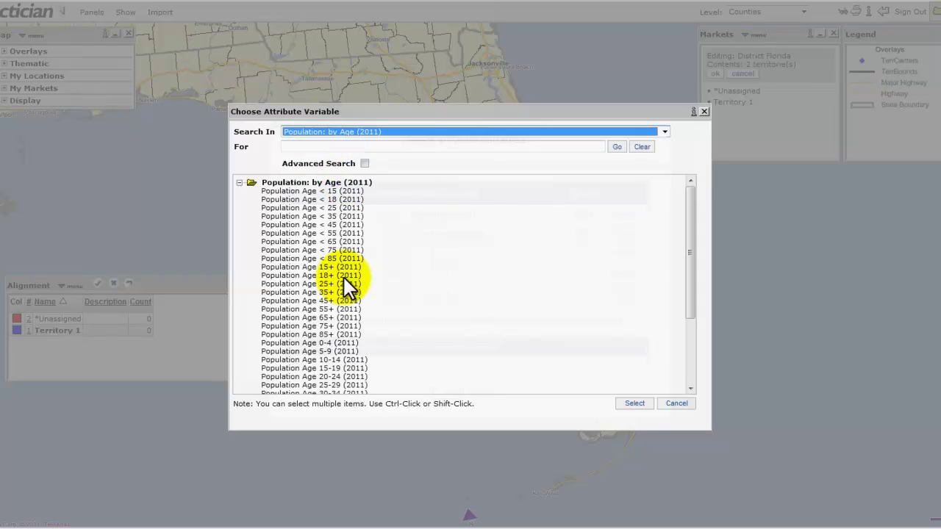
click(314, 316)
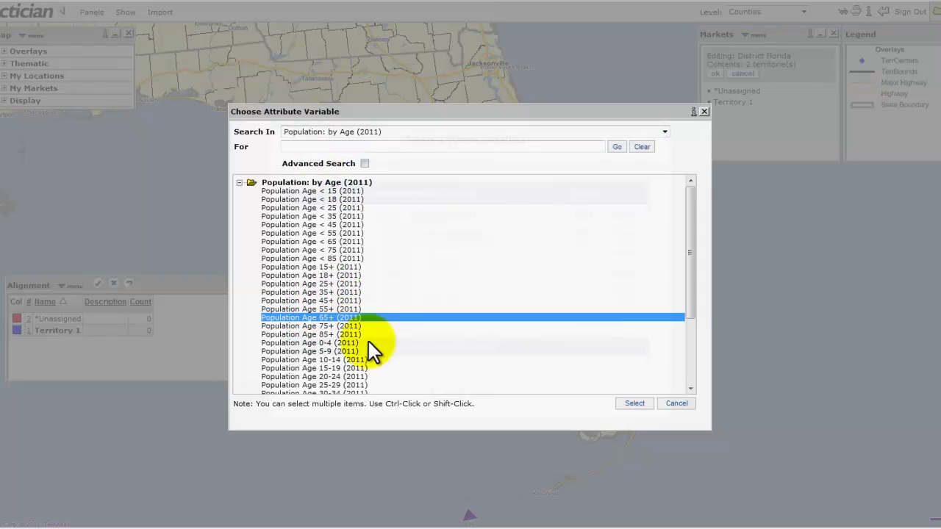
click(637, 402)
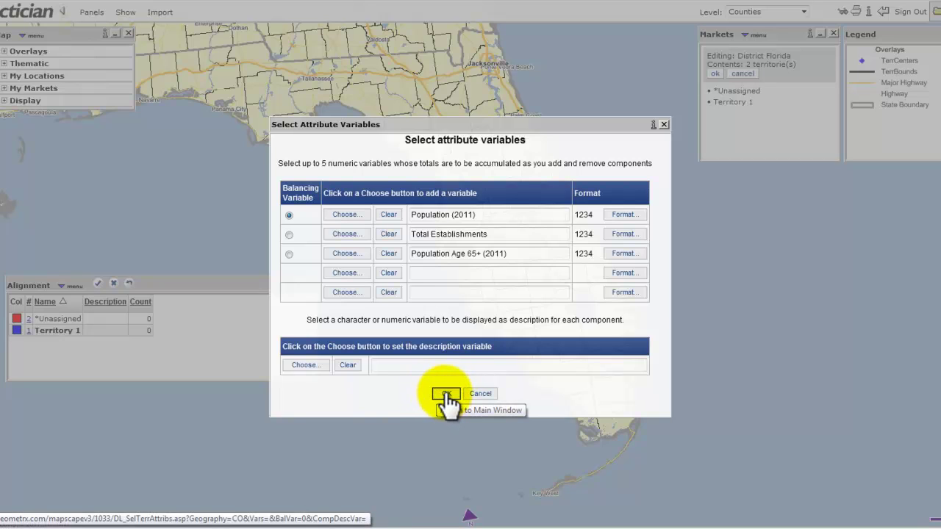
click(446, 394)
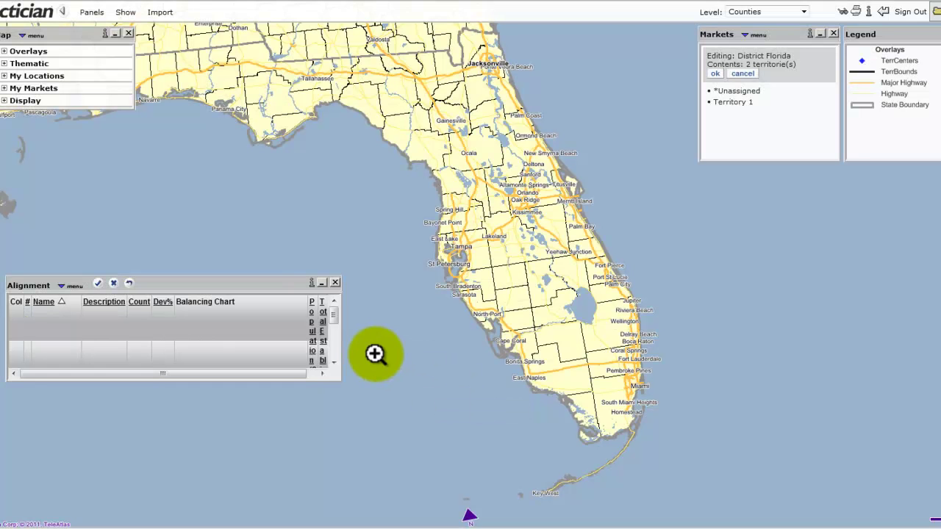
Step: Enlarge and reposition the Alignment table, then assign Pinellas county to Territory 1
drag(336, 377, 469, 434)
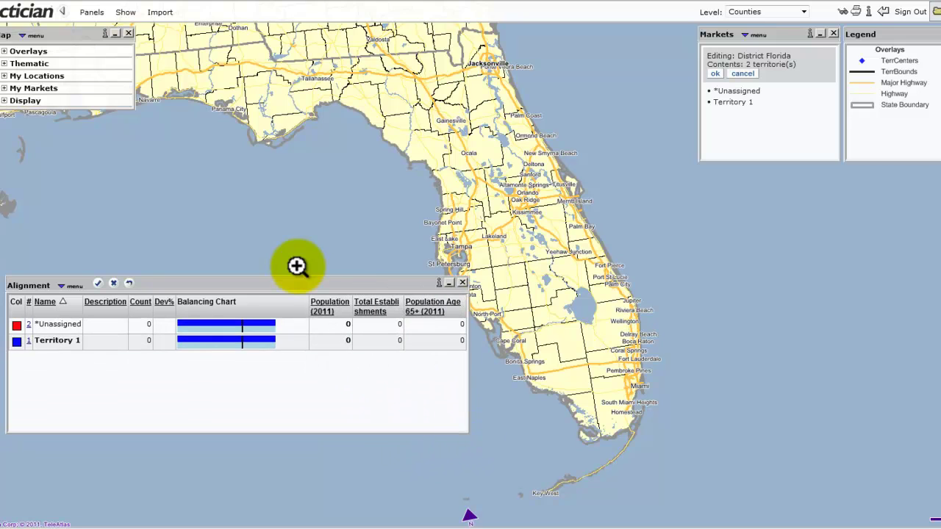
drag(284, 283, 272, 316)
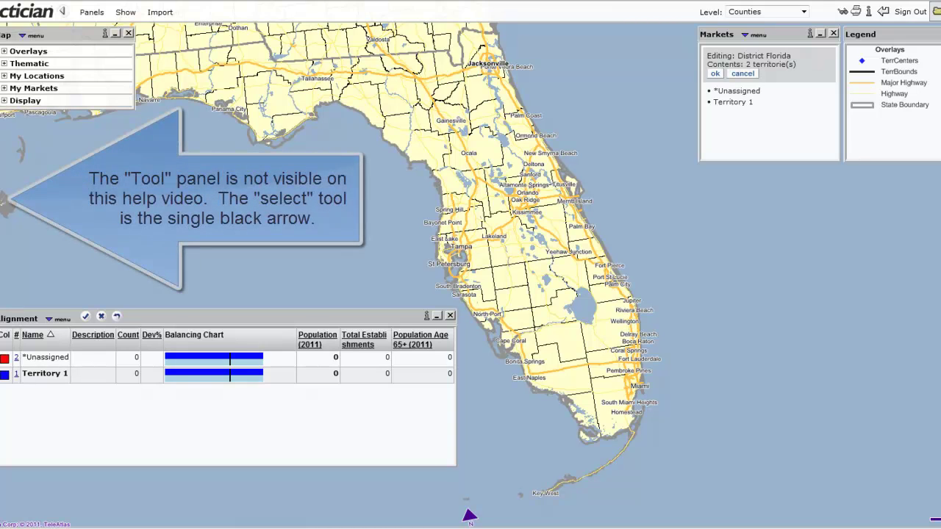
click(440, 267)
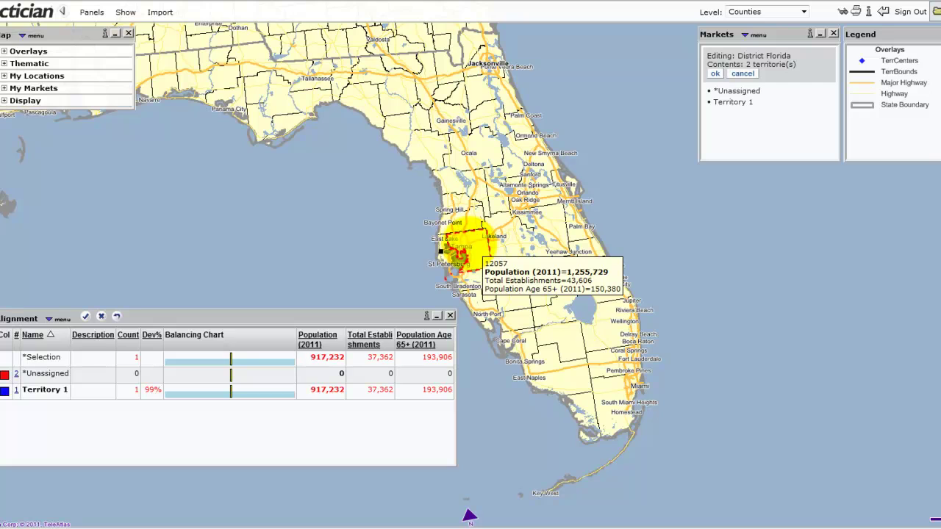
Step: Add Hillsborough, Manatee, Sarasota, Pasco and Hernando to Territory 1 and accept the changes
click(468, 249)
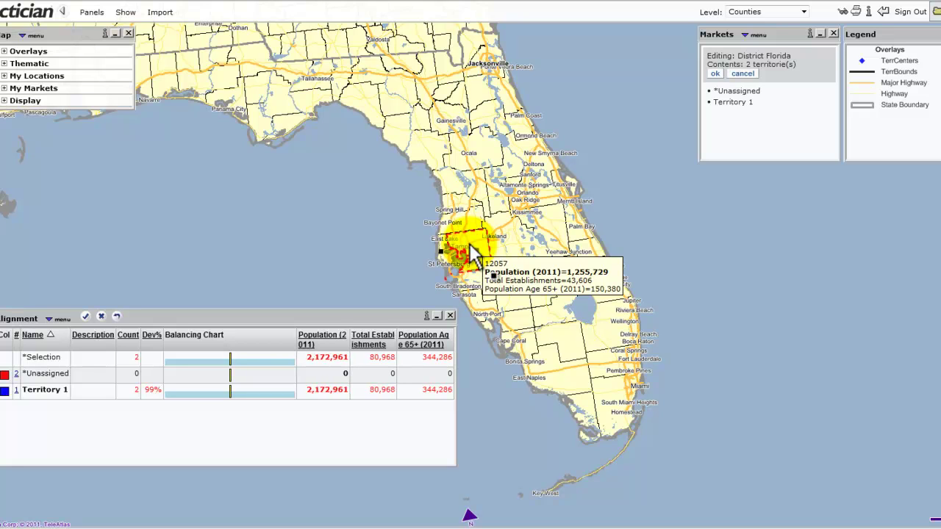
click(476, 289)
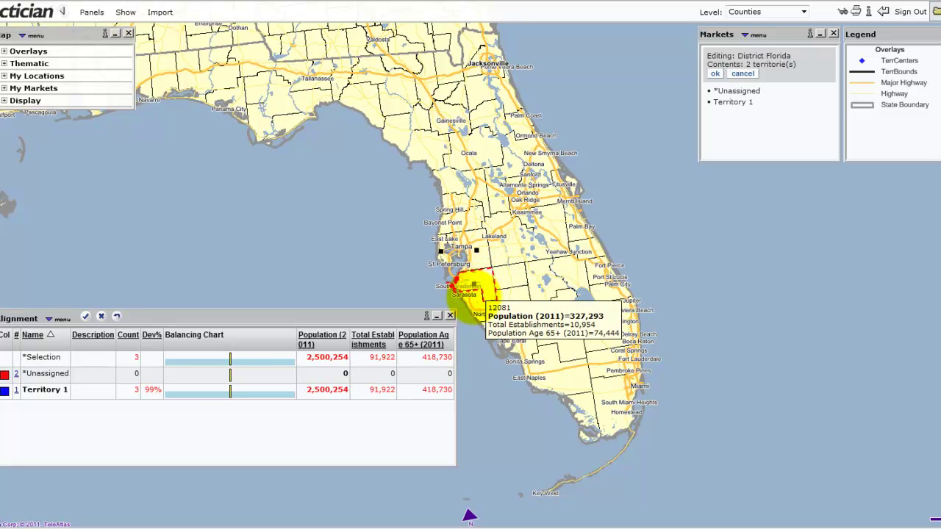
click(479, 331)
click(468, 223)
click(464, 210)
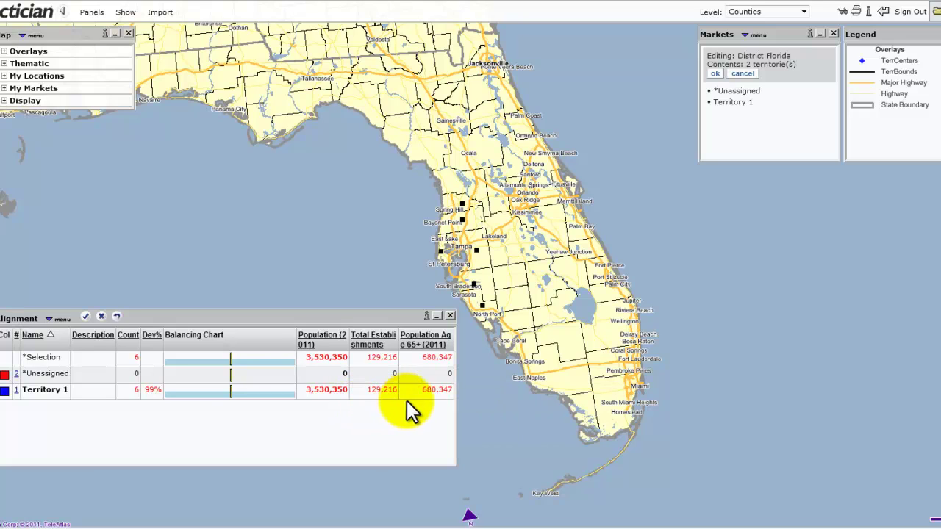
click(437, 388)
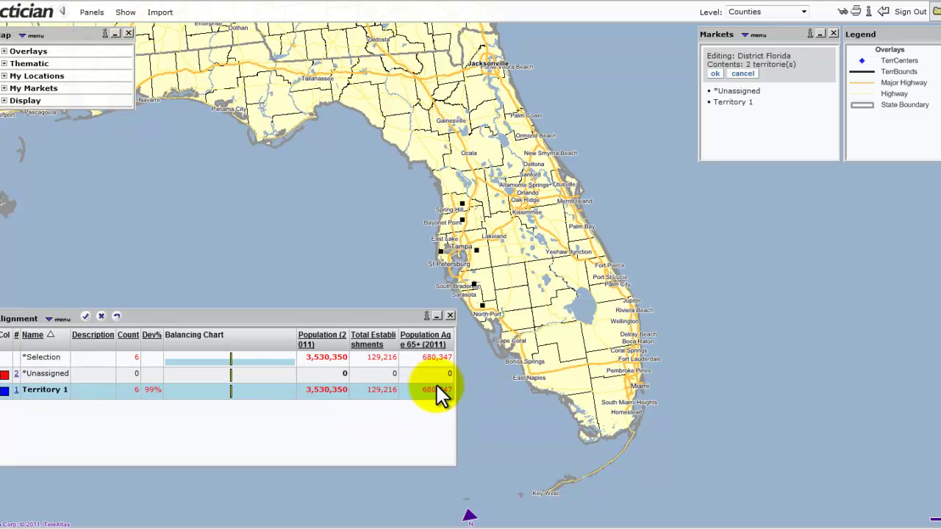
mouse_move(430, 397)
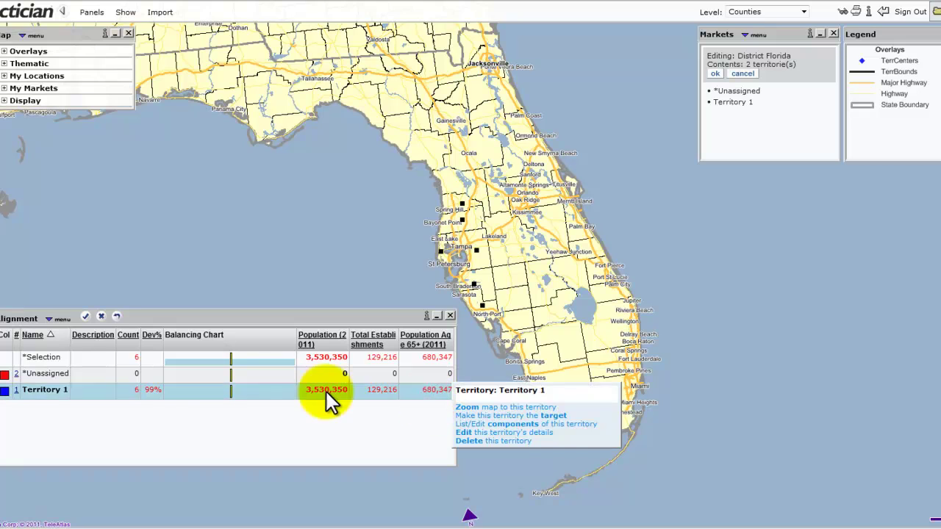
click(86, 317)
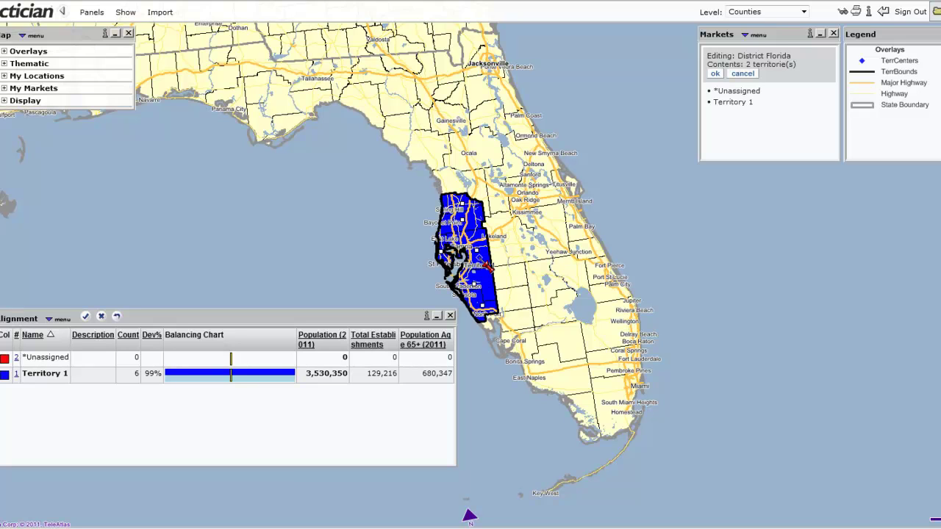
Step: Change Territory 1's colour to orange (FF9900)
click(5, 374)
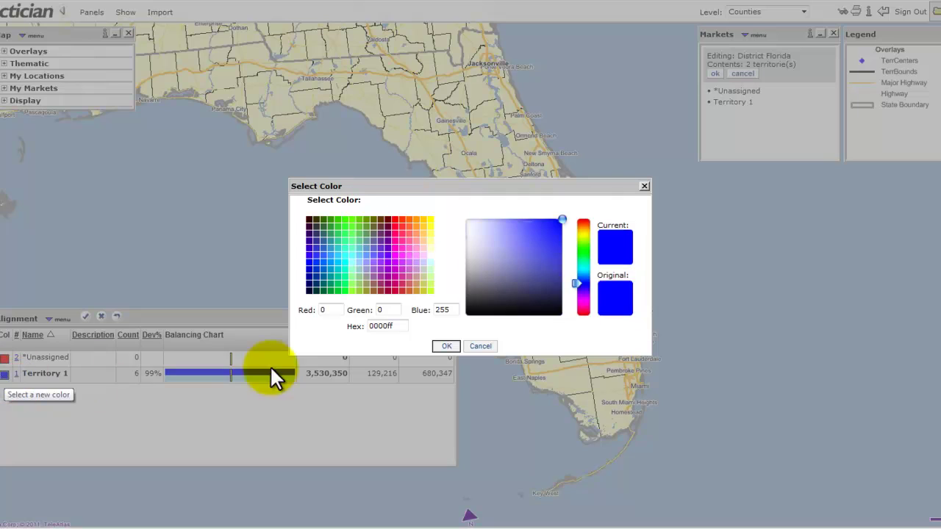
click(420, 231)
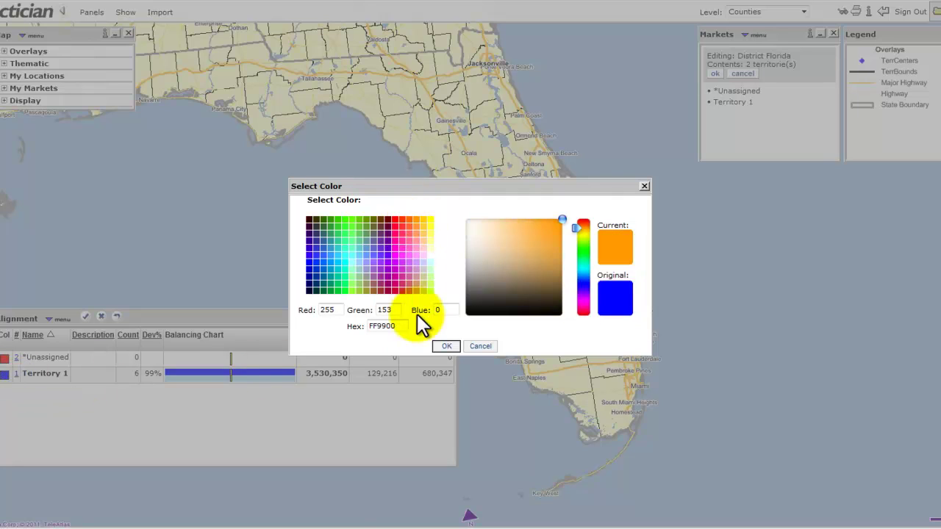
click(446, 346)
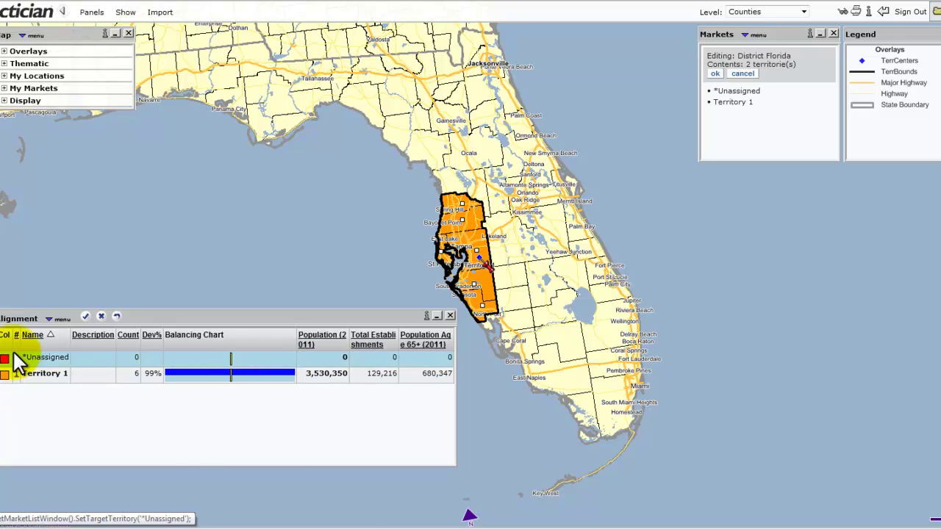
click(59, 318)
Step: Create 'Territory 2' with Add new territory, retrying after a cancelled first attempt
click(63, 331)
text(Territ)
key(Down)
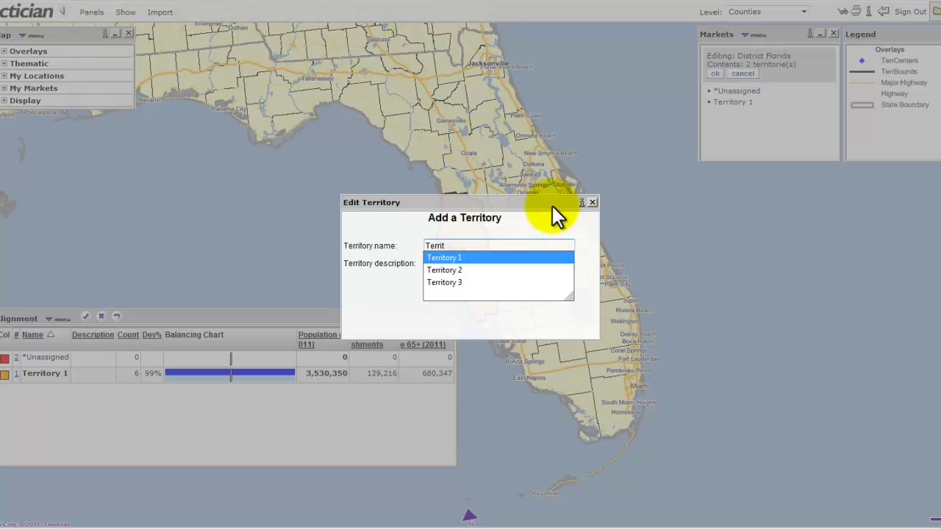
click(593, 203)
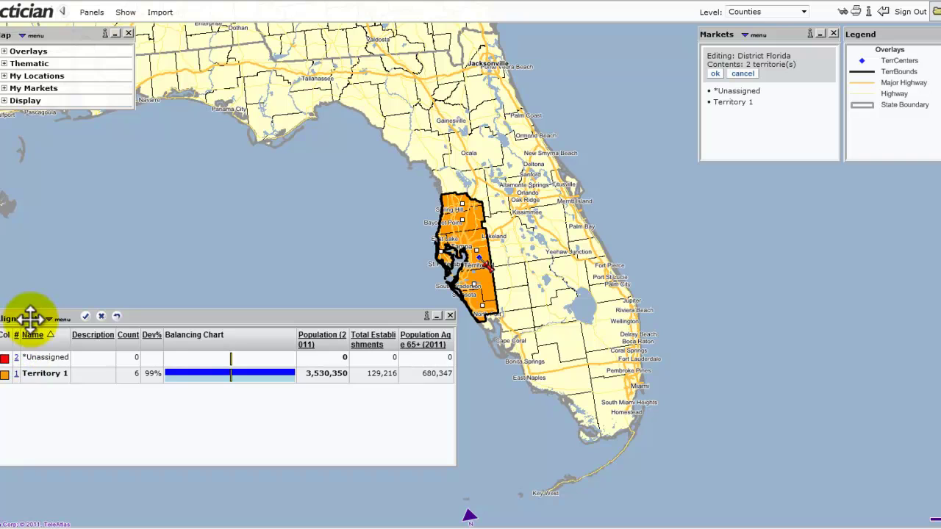
click(62, 320)
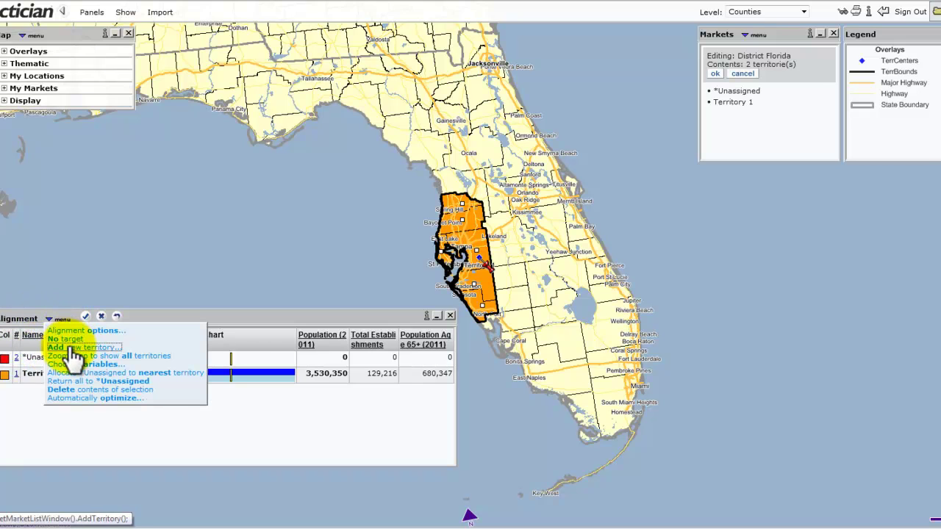
click(72, 347)
text(Territoy)
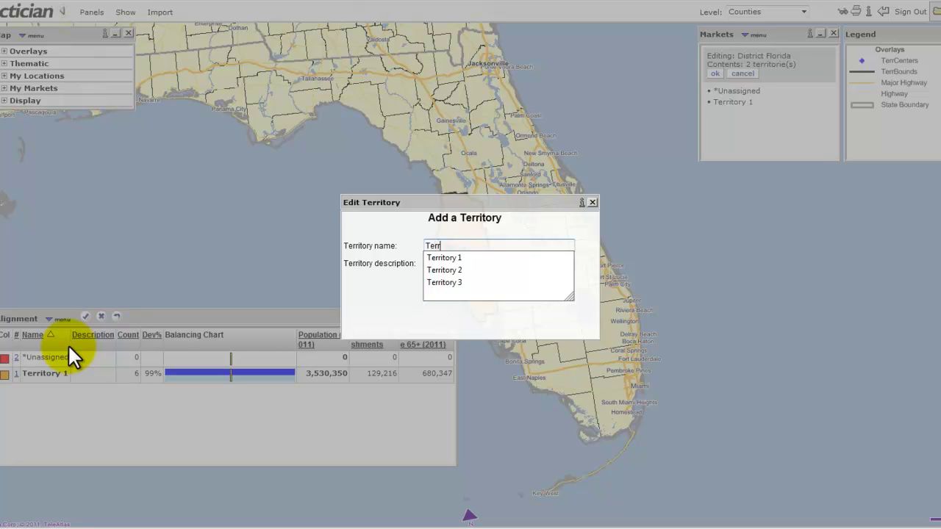
key(BackSpace)
text(ry 2)
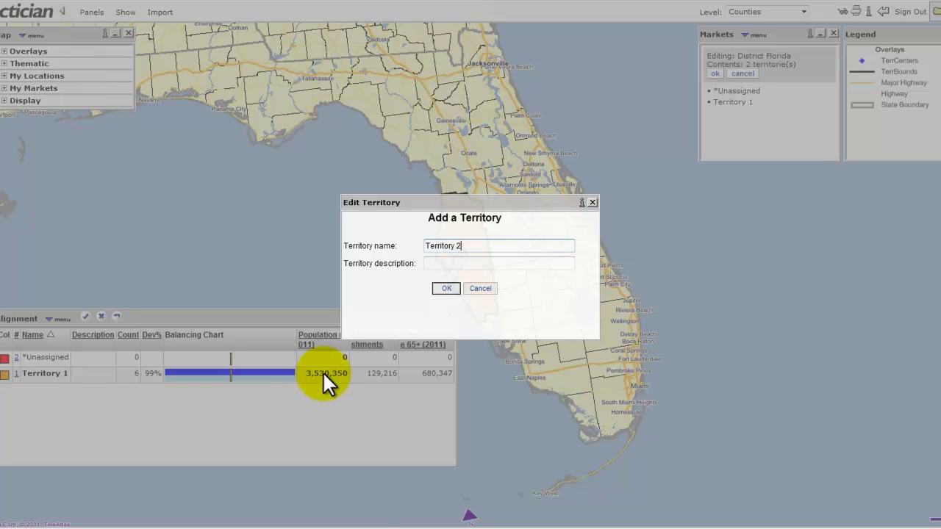
click(446, 289)
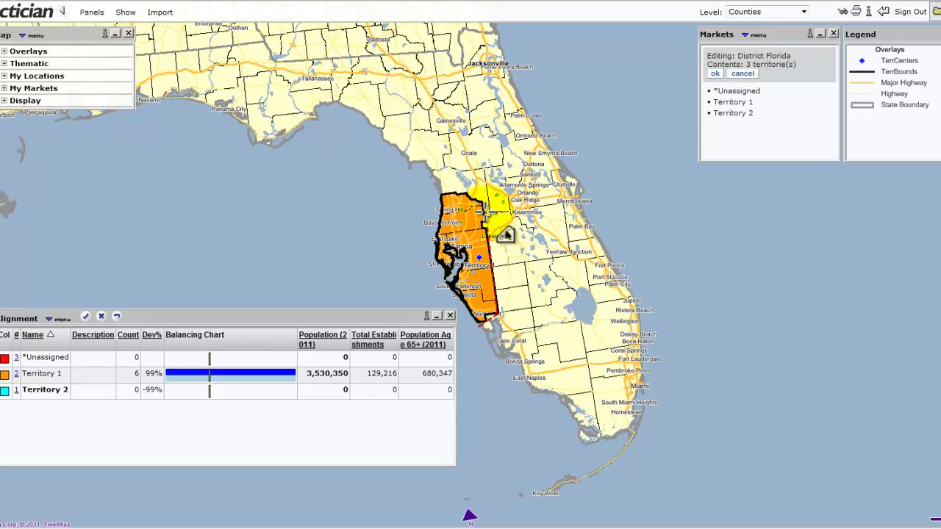
Step: Lasso the 19 south Florida counties into Territory 2 and accept the changes
mouse_move(481, 213)
mouse_down()
mouse_move(599, 195)
mouse_move(627, 239)
mouse_move(657, 357)
mouse_move(653, 425)
mouse_move(639, 441)
mouse_move(571, 448)
mouse_move(517, 378)
mouse_up()
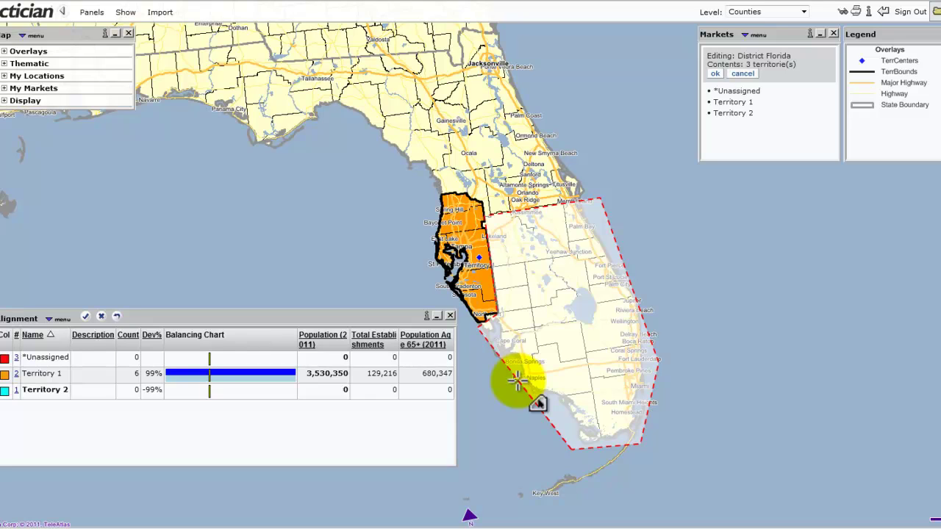
mouse_move(517, 379)
mouse_down()
mouse_move(539, 377)
mouse_move(577, 319)
mouse_move(551, 333)
mouse_move(523, 388)
mouse_move(479, 439)
mouse_move(499, 419)
mouse_move(485, 471)
mouse_move(523, 403)
mouse_move(502, 436)
mouse_move(509, 394)
mouse_move(521, 422)
mouse_move(505, 437)
mouse_move(520, 388)
mouse_up()
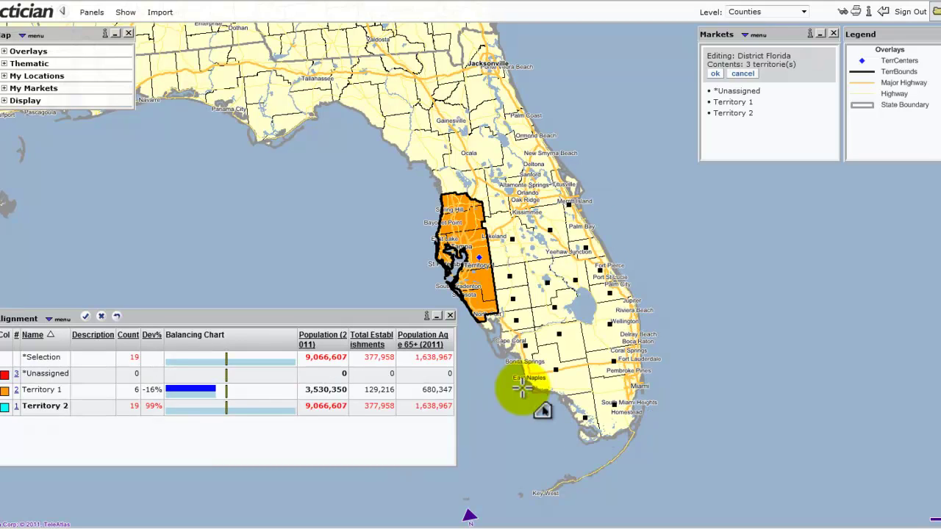
click(86, 316)
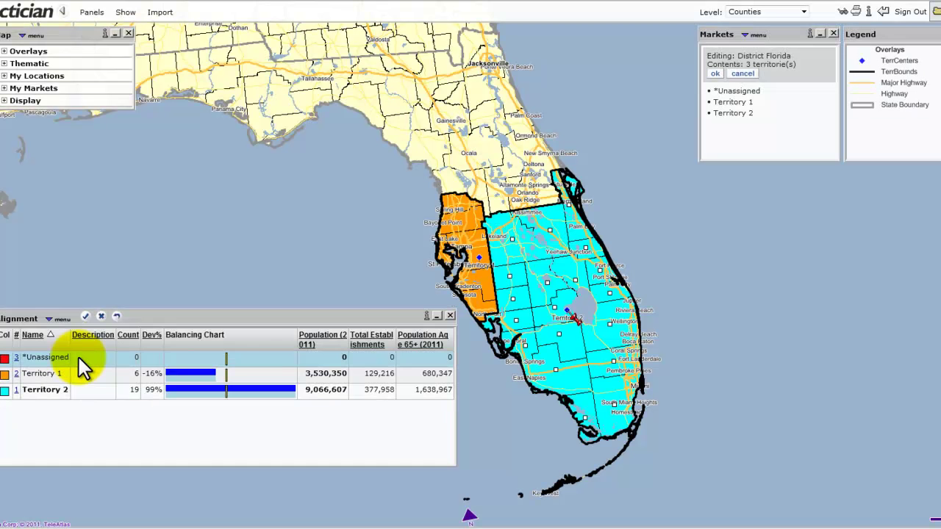
click(79, 357)
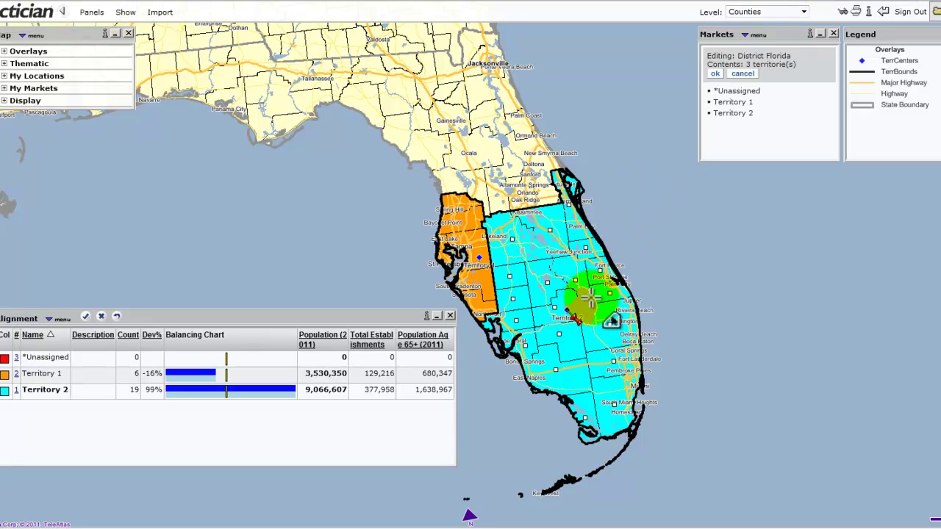
Step: Finish the Florida district edits and save them as a version commented 'Added 2 Territories in FL'
drag(778, 32, 780, 117)
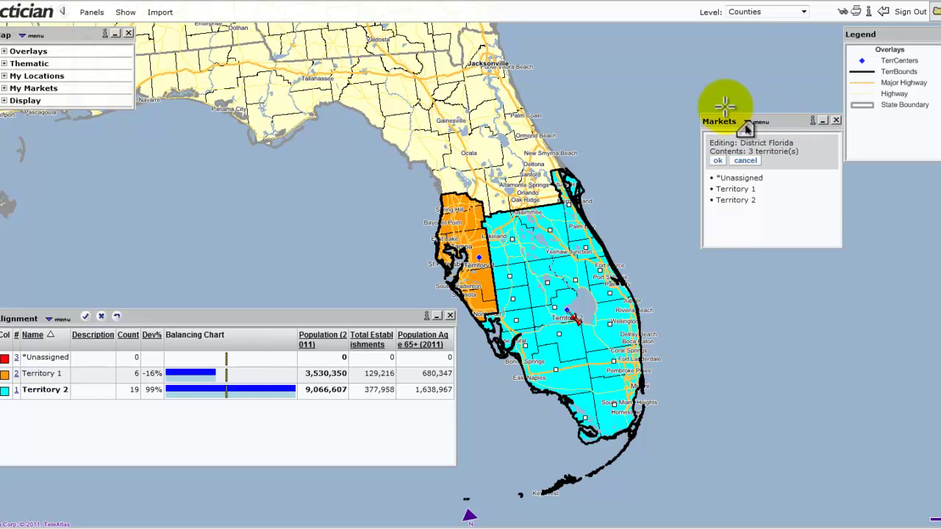
click(719, 161)
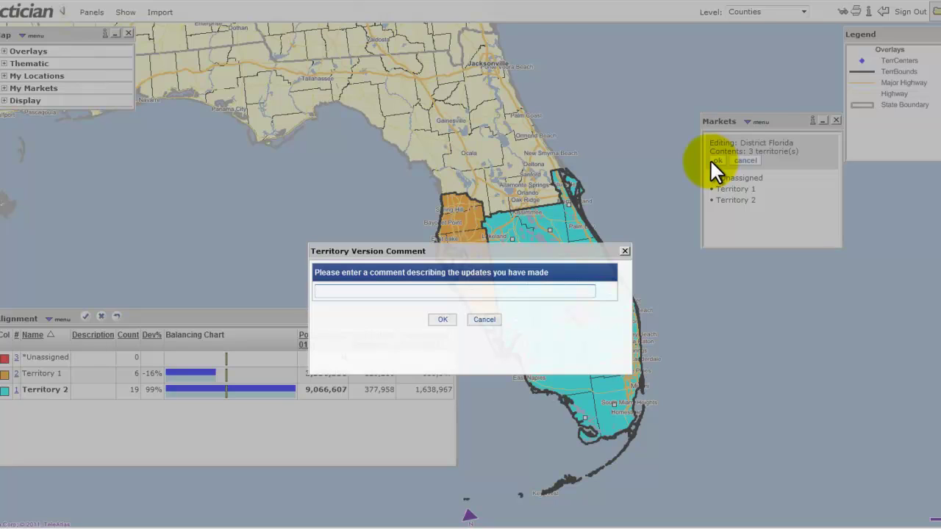
text(Added )
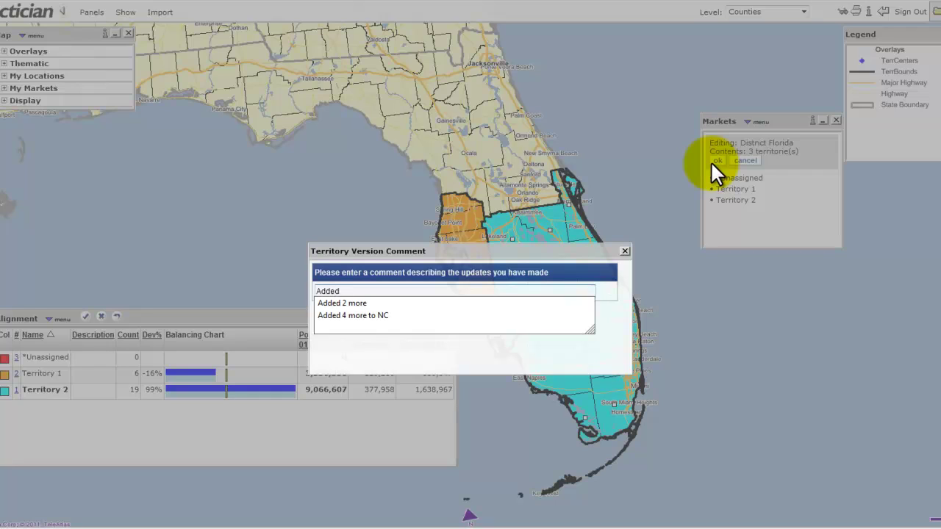
text(2 Territorie)
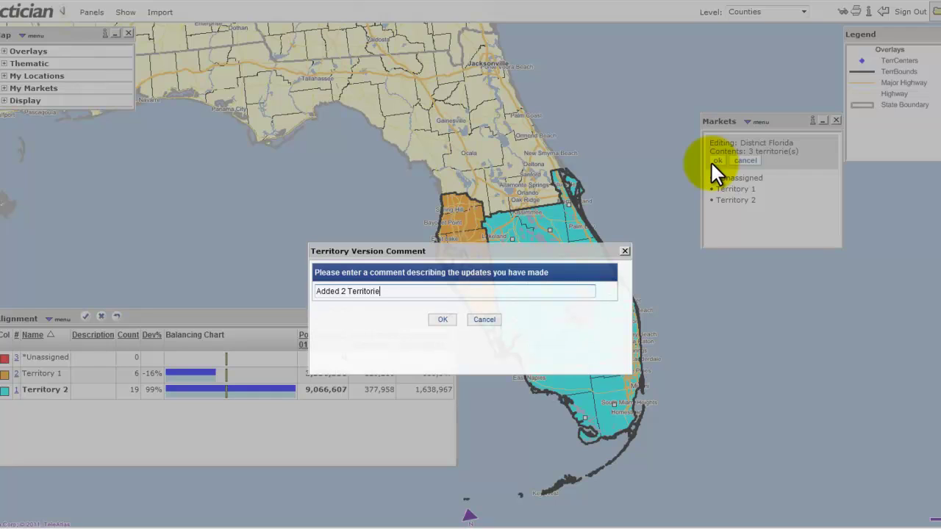
text(s in FL)
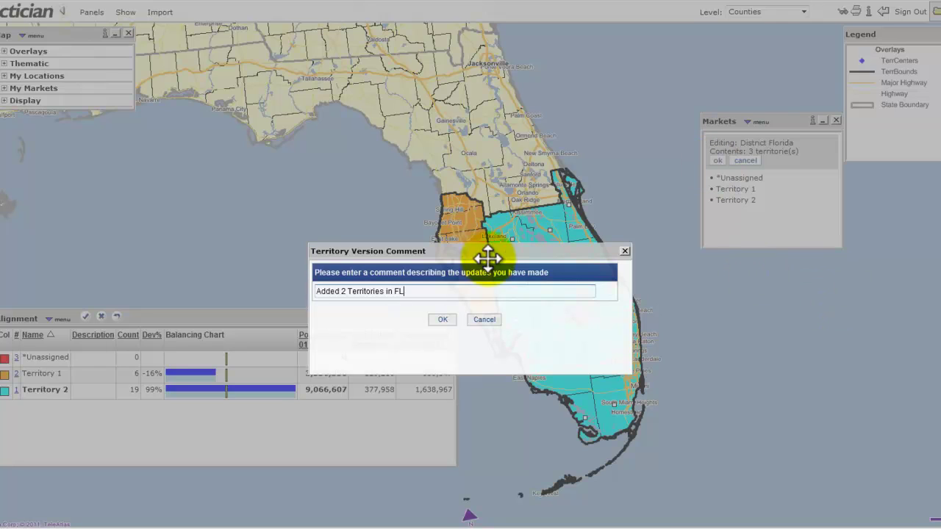
click(443, 319)
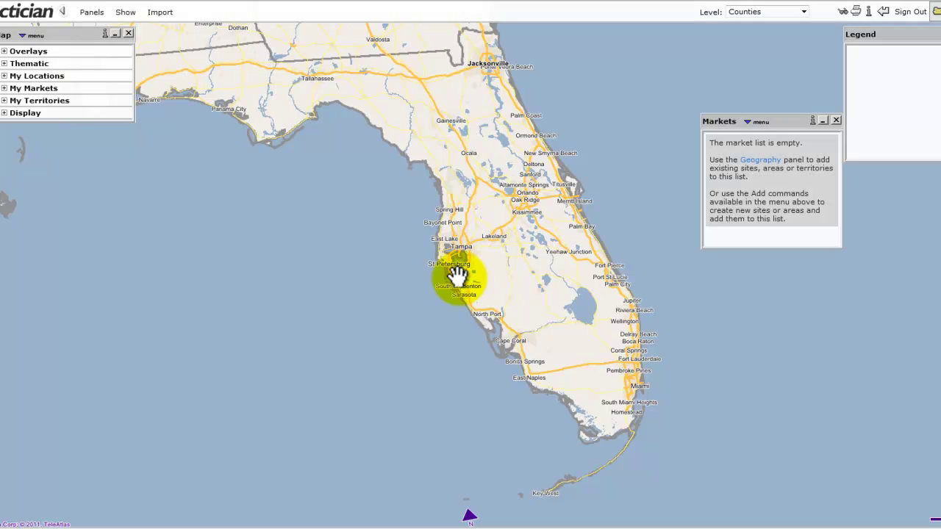
Step: Browse Geography to My Territory Hierarchies > Florida and bring up the Florida hierarchy's actions menu
click(757, 162)
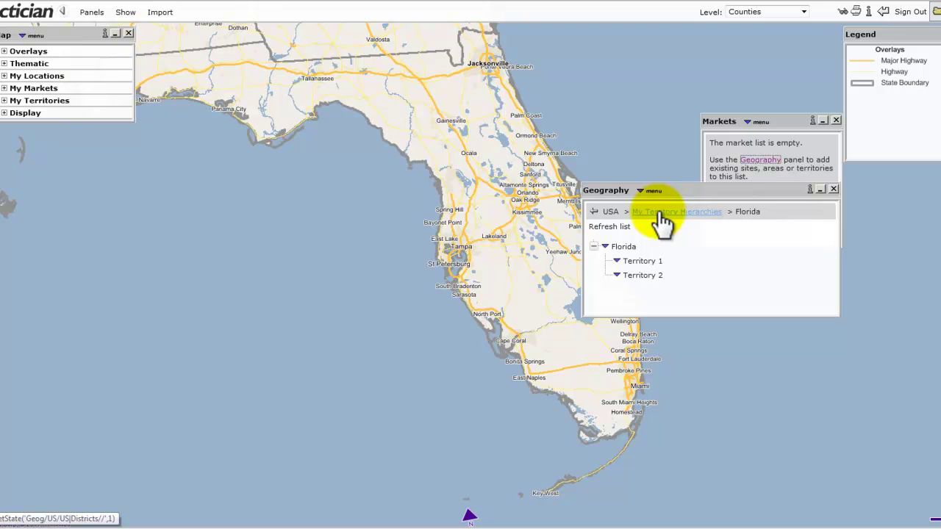
click(675, 213)
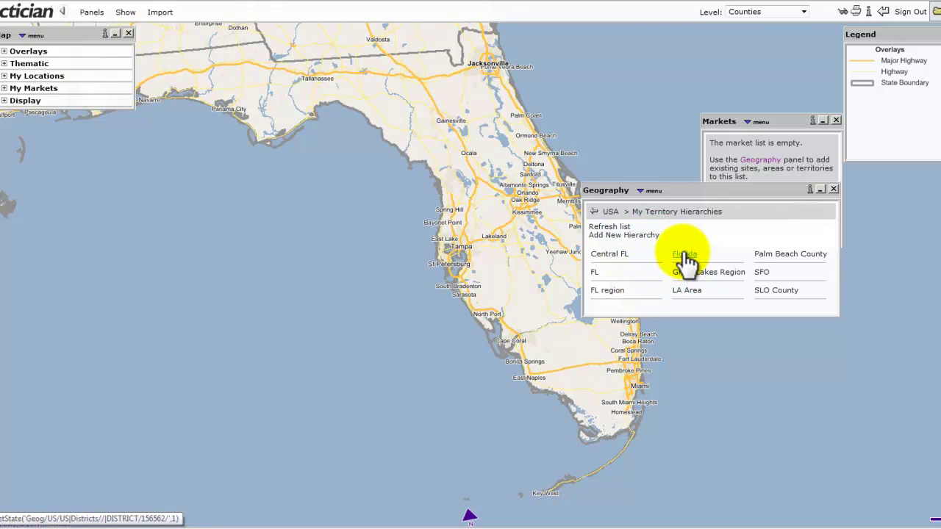
click(683, 253)
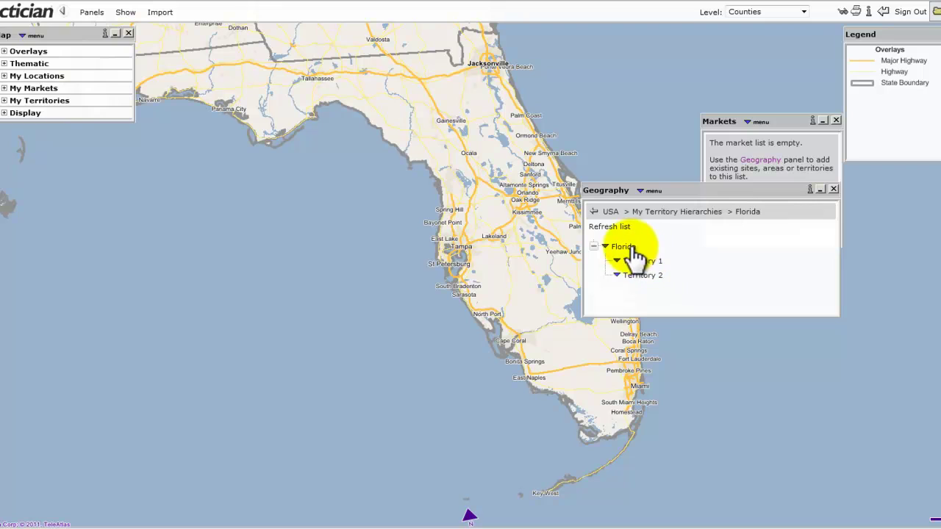
click(624, 248)
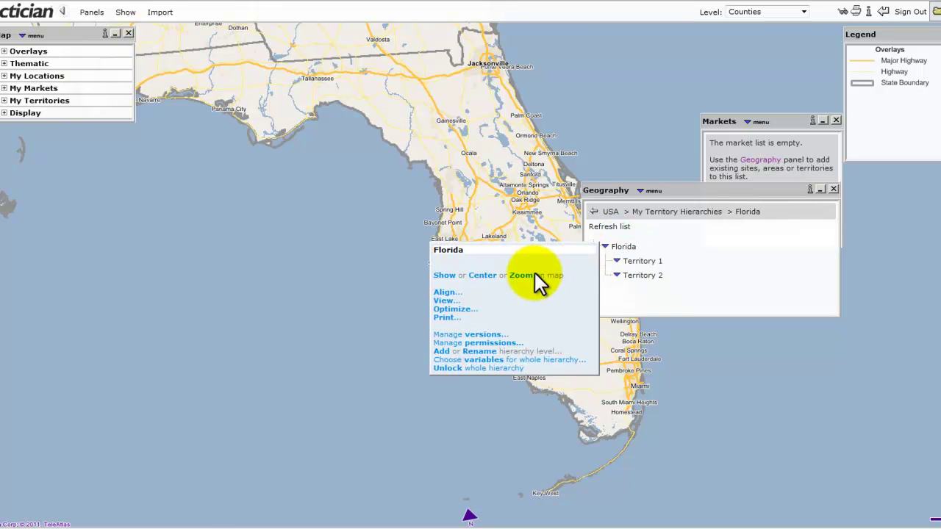